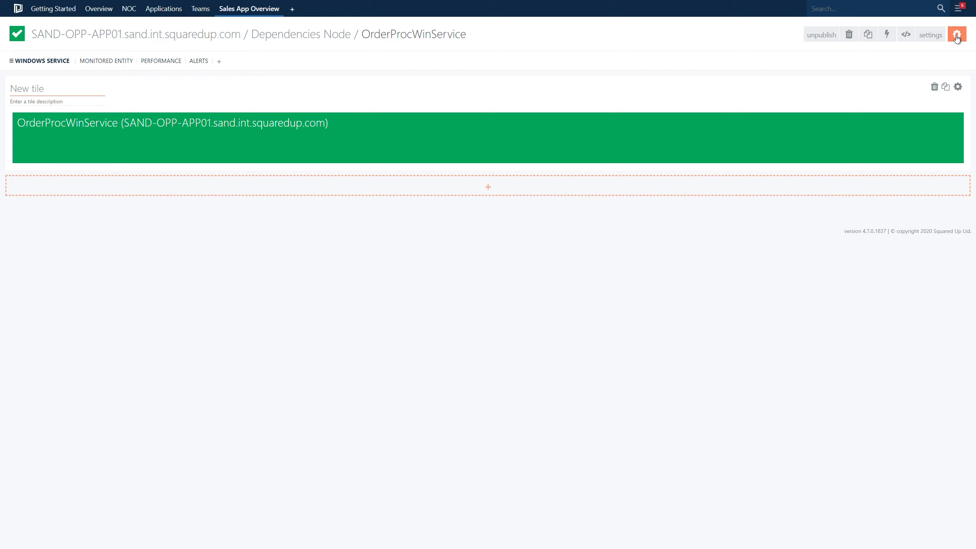
Add a task action to the OrderProcWinService Windows Service perspective that executes Stop Service
left_click(887, 36)
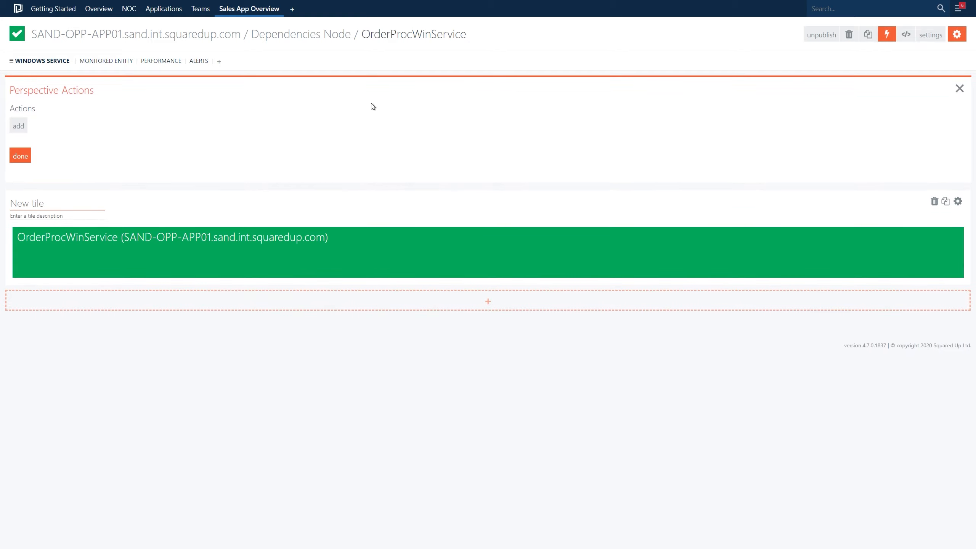
left_click(18, 126)
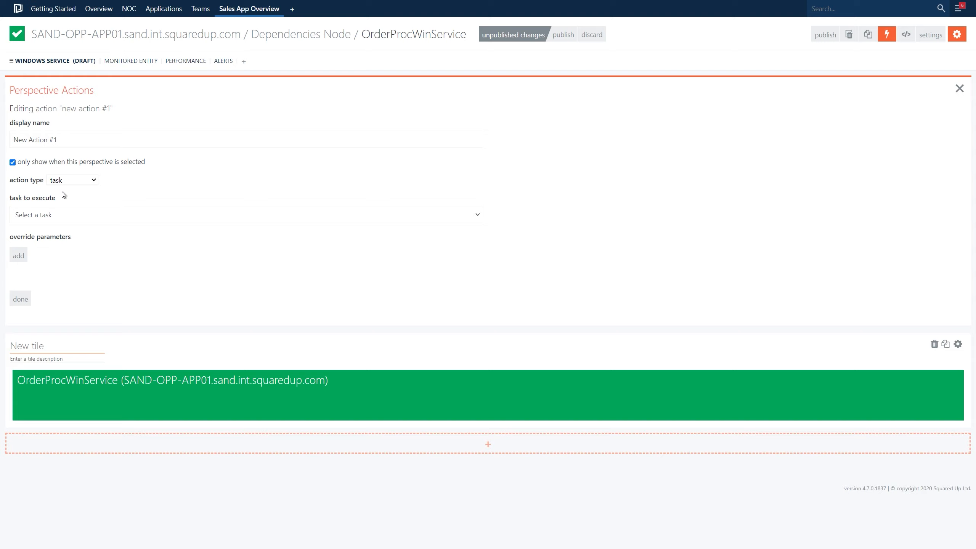
left_click(69, 184)
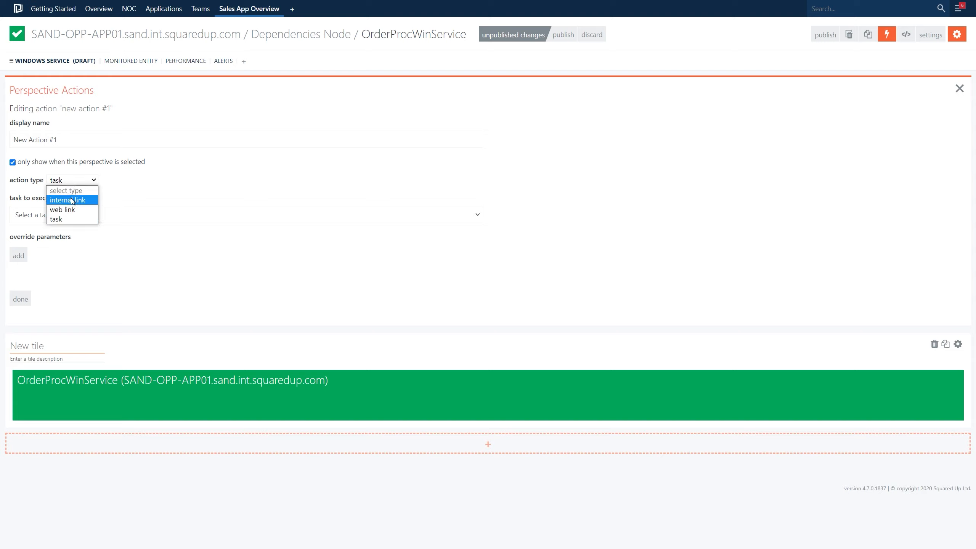
left_click(90, 219)
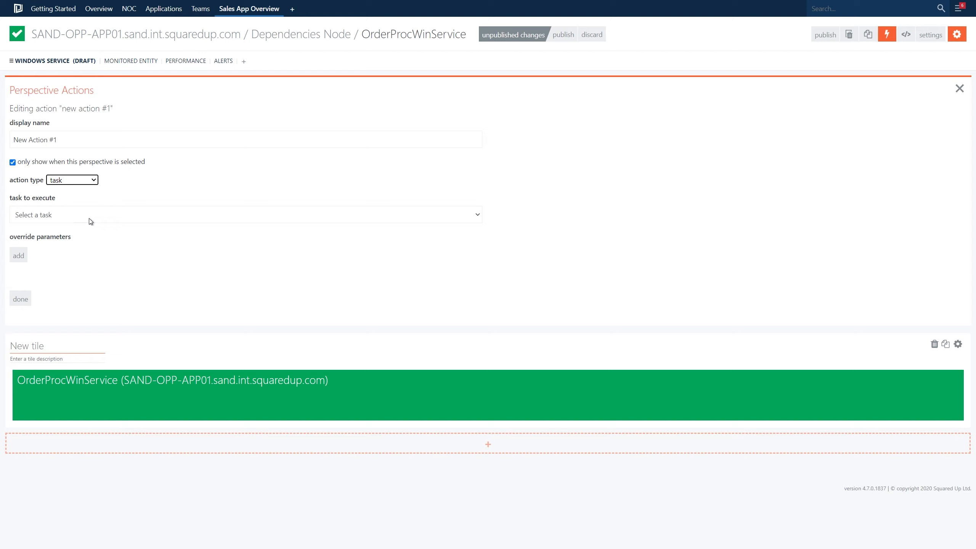
left_click(89, 221)
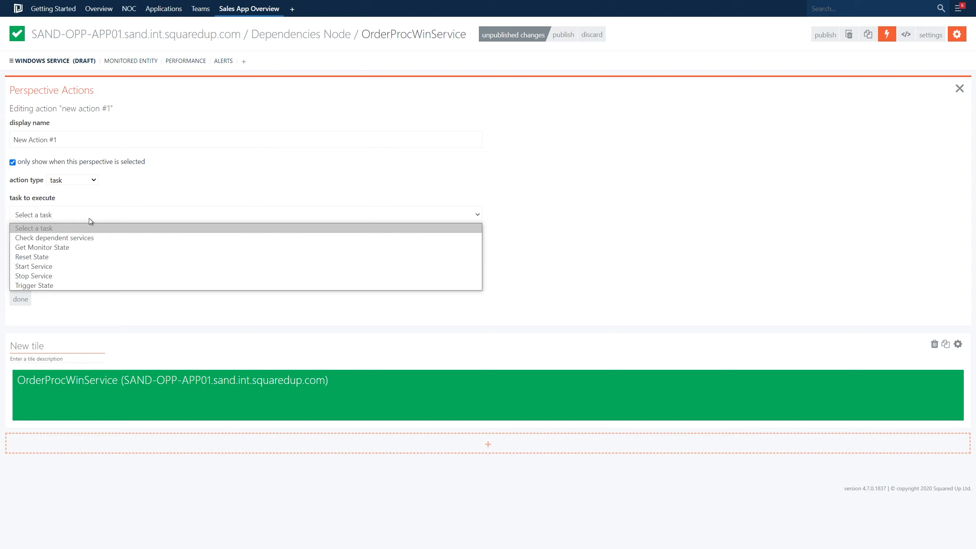
left_click(86, 276)
left_click(86, 274)
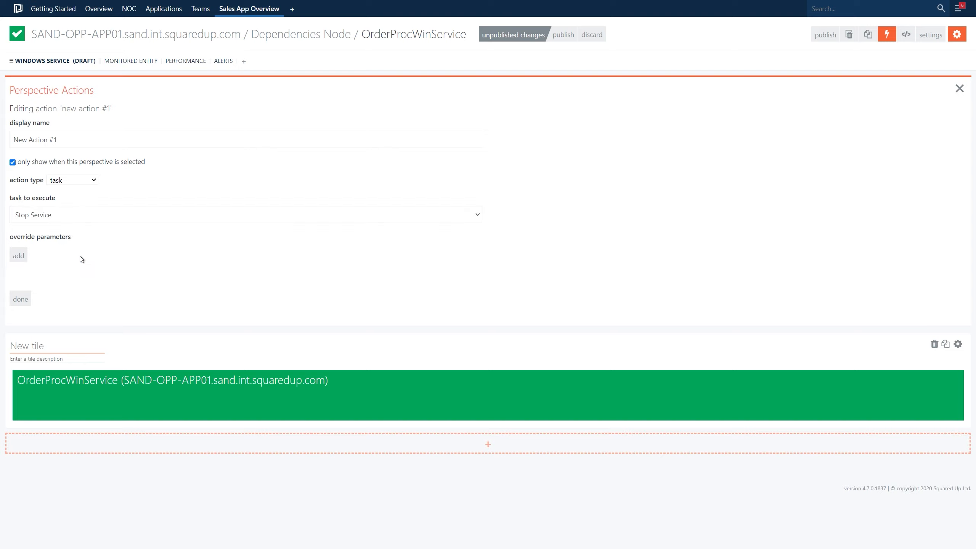
Set the new action's display name to "Stop Service" and save the action
left_click_drag(57, 140, 5, 142)
type("Stop Serv")
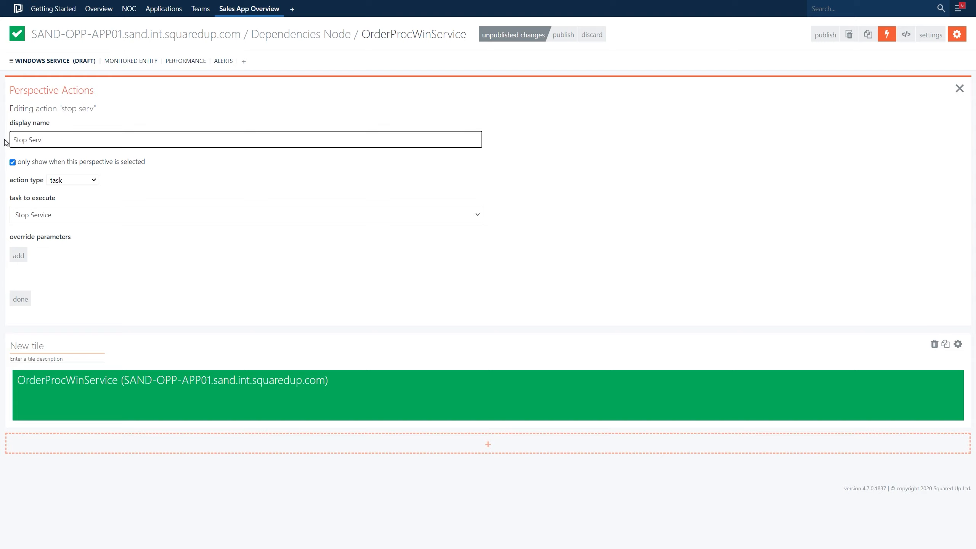
type("ice")
left_click(21, 299)
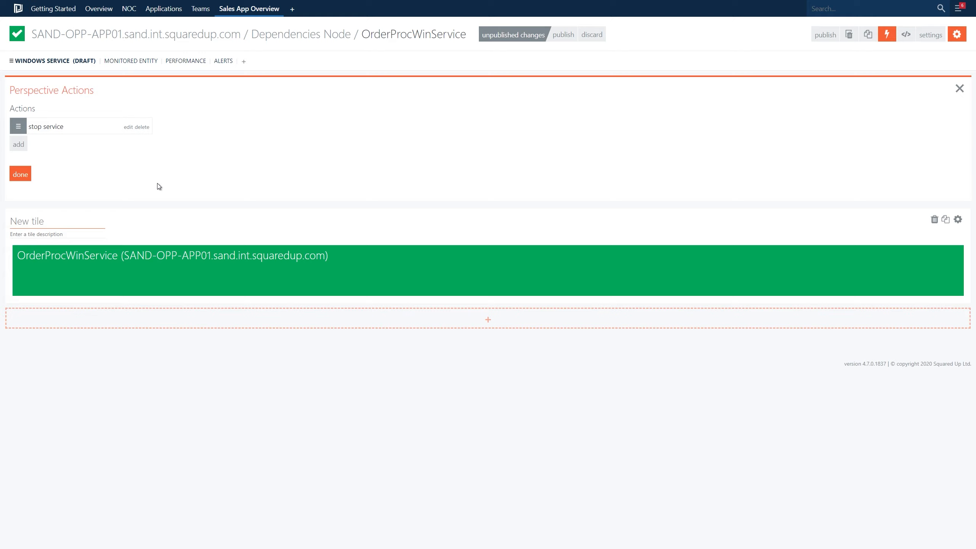
Publish the Windows Service perspective and run its stop service action on OrderProcWinService
left_click(564, 35)
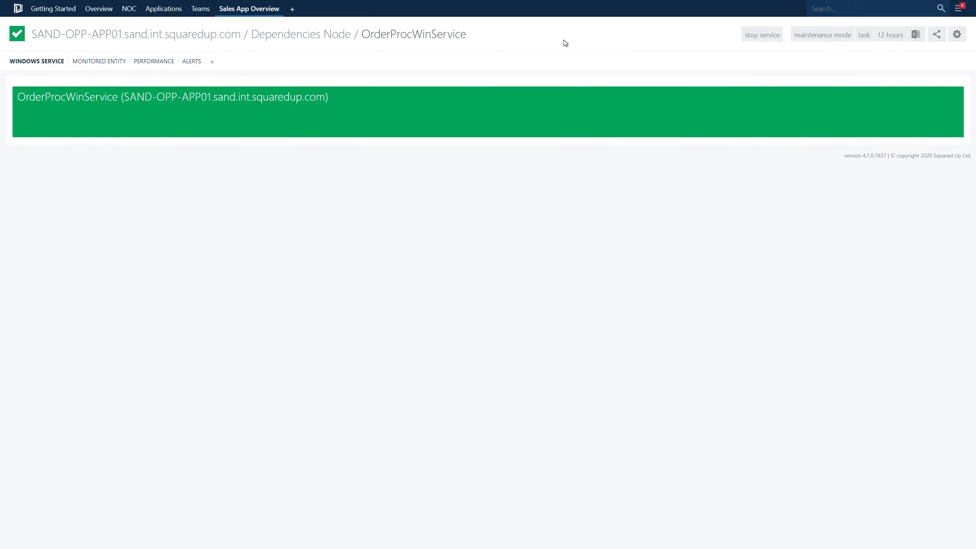
left_click(769, 41)
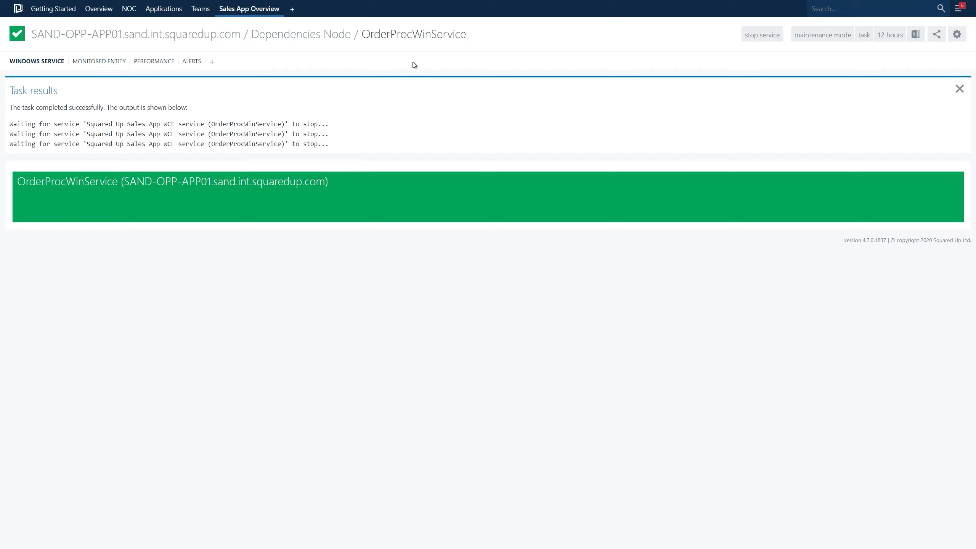
left_click(248, 12)
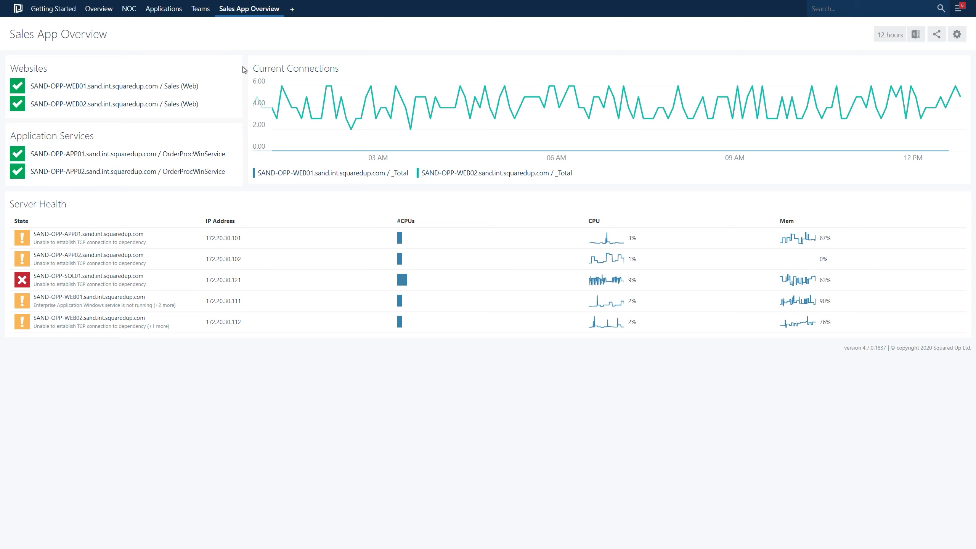
left_click(957, 36)
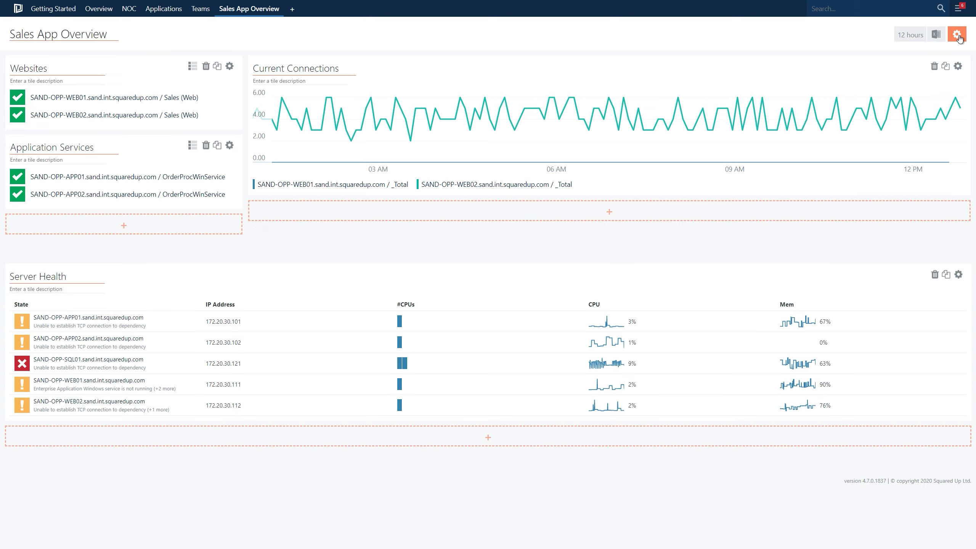
left_click(891, 34)
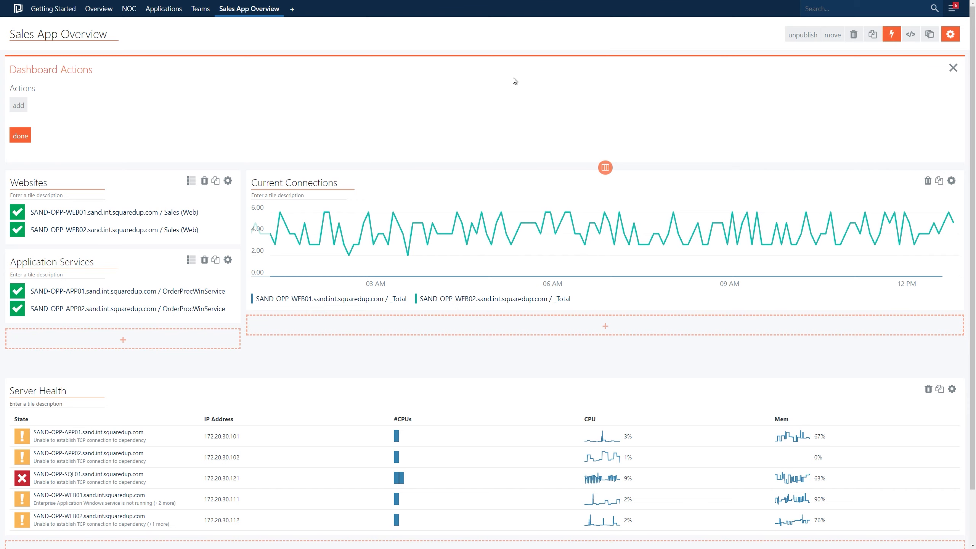
left_click(19, 105)
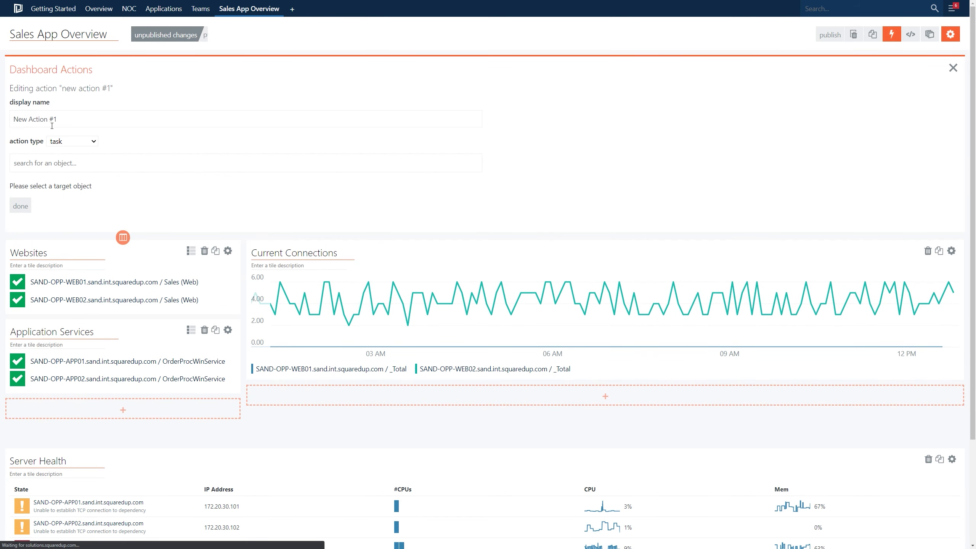
left_click(72, 141)
left_click(83, 170)
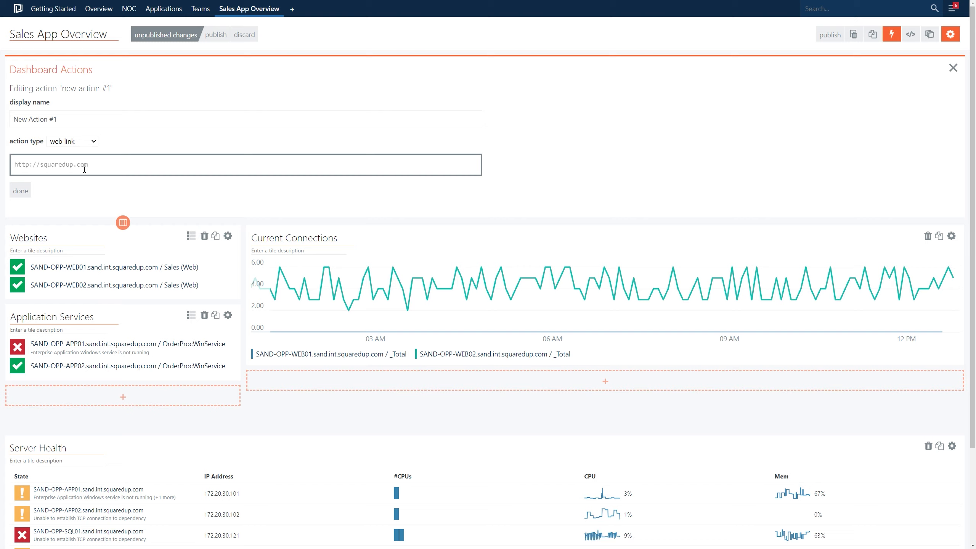
type("https://sales.squaredup.com")
Set the web link action's display name to "Sales App Site" and save the action
left_click_drag(60, 120, 1, 124)
type("Sales App Site")
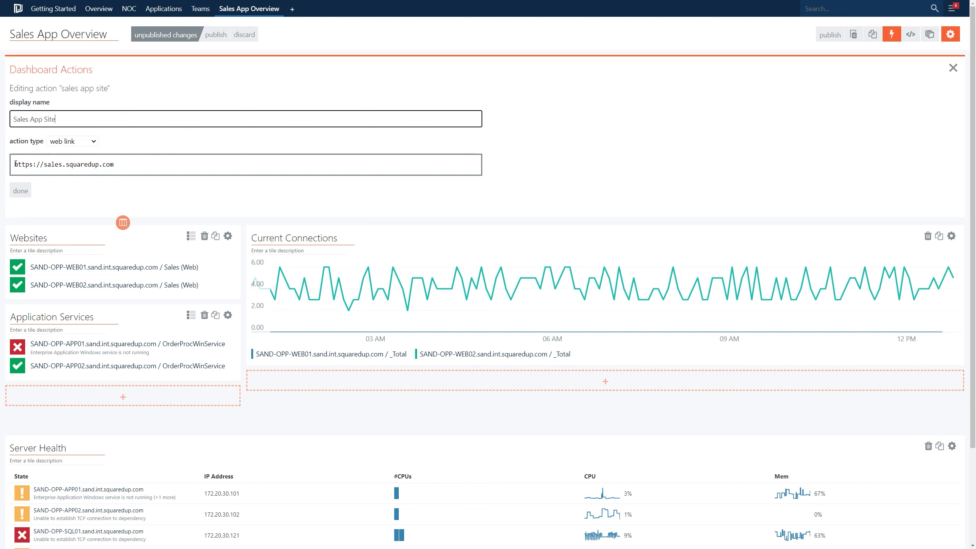
left_click(20, 191)
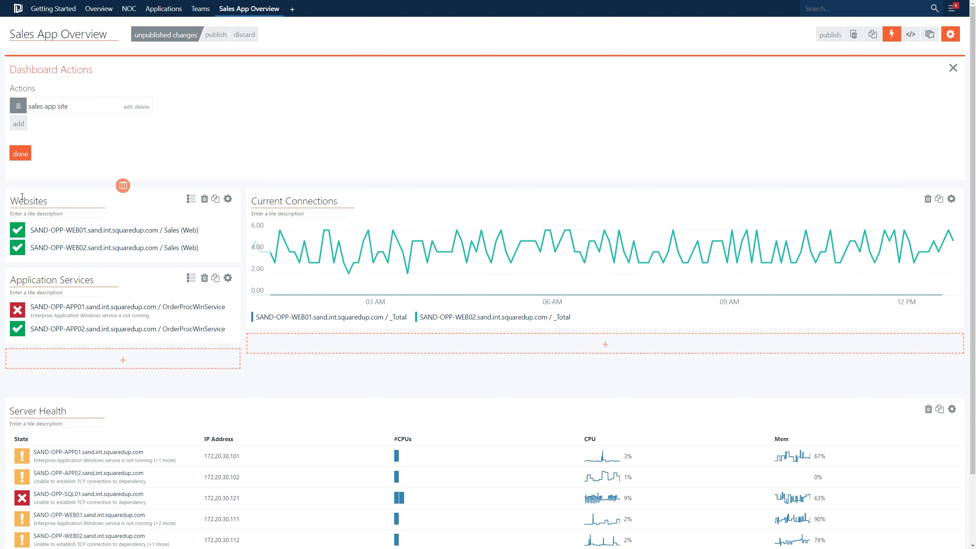
Publish the Sales App Overview dashboard and open its sales app site link
left_click(214, 36)
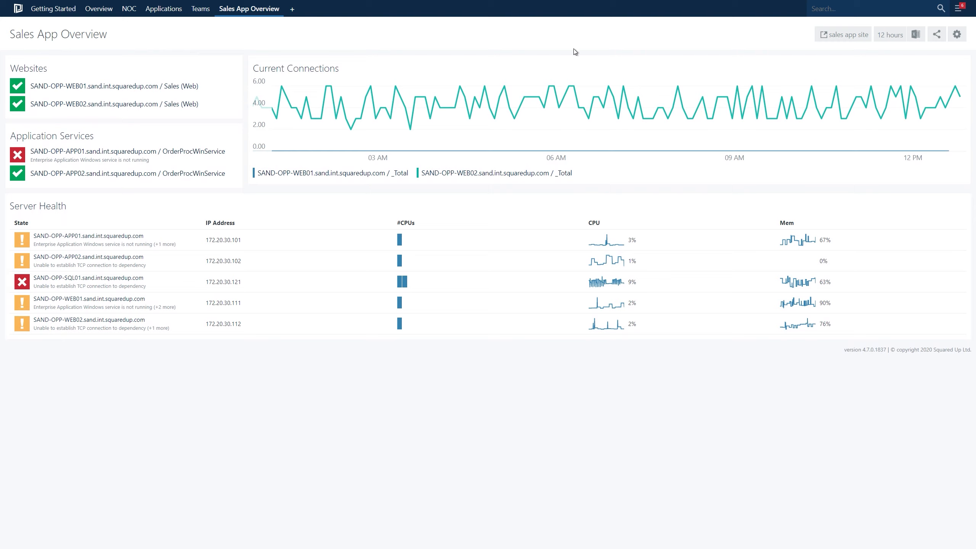
left_click(846, 38)
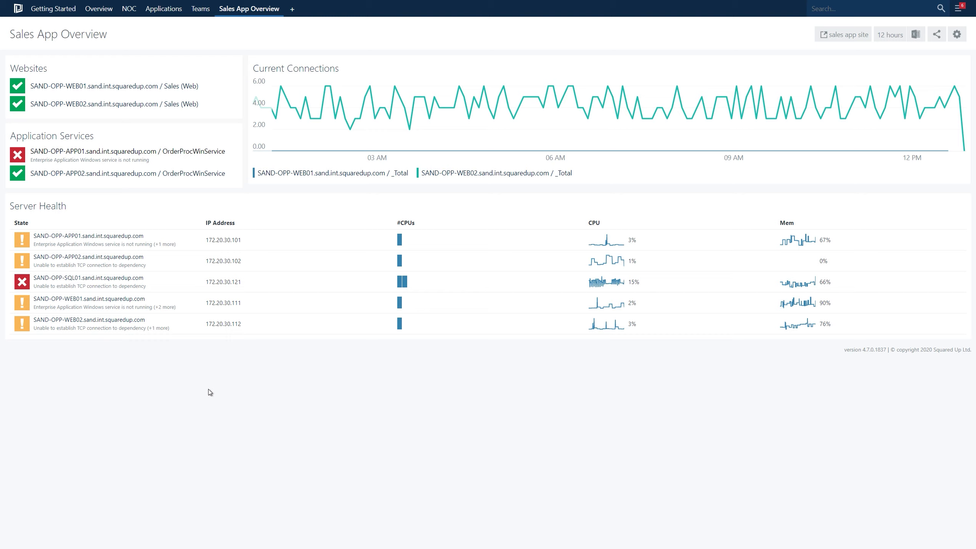
Copy the relative path page/dashboard-sales-app-overview from the dashboard's web address
key("F11")
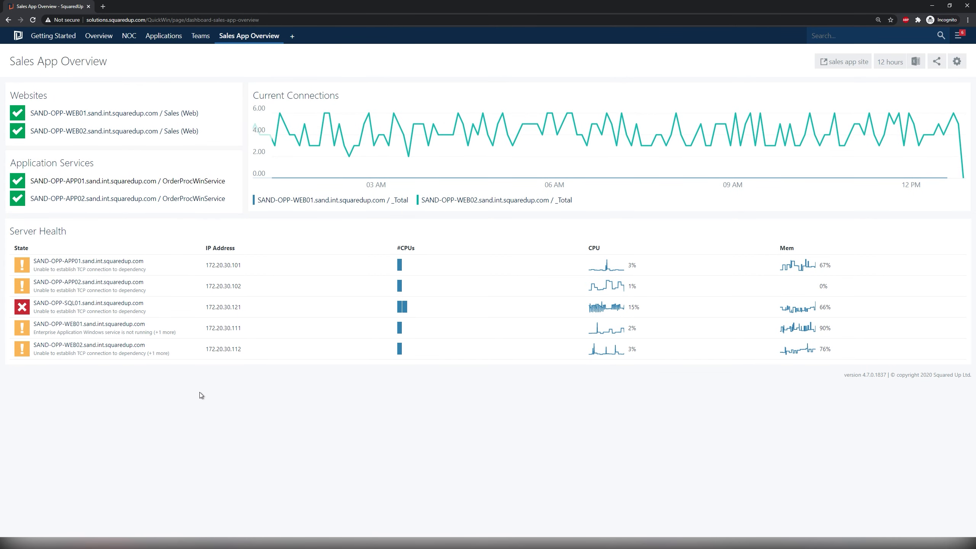
left_click_drag(173, 19, 274, 18)
key("ctrl+c")
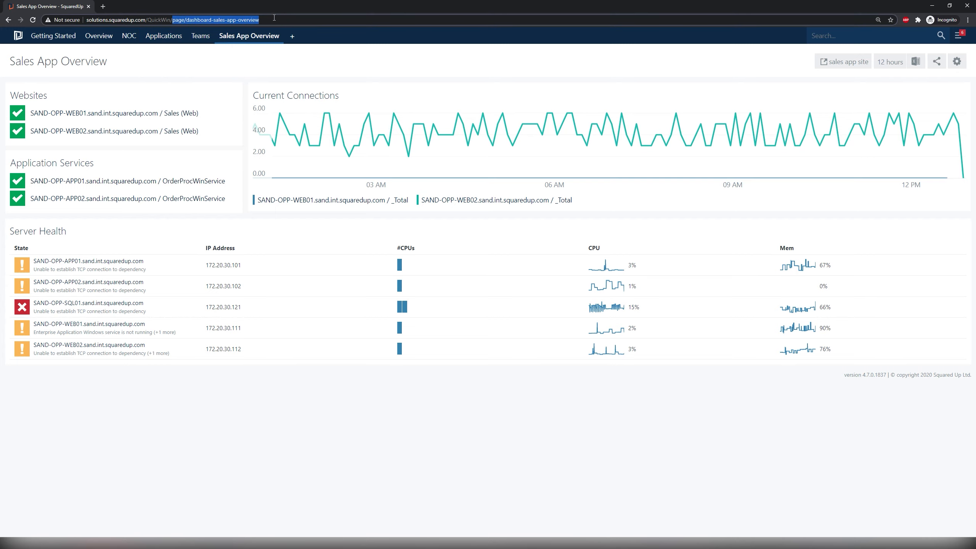
key("F11")
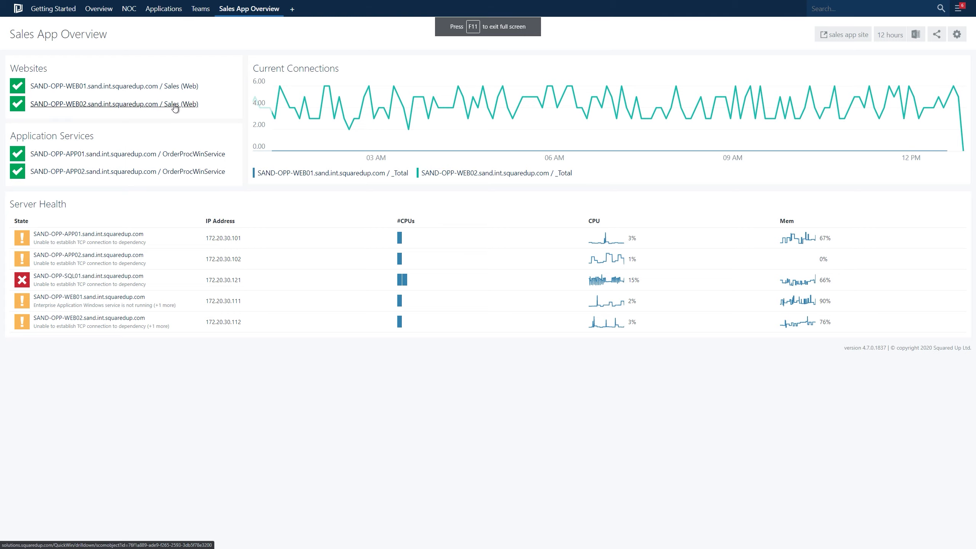
On the SAND-OPP-WEB01 server's IIS Web Server perspective, add an internal link action pointing to page/dashboard-sales-app-overview
left_click(174, 91)
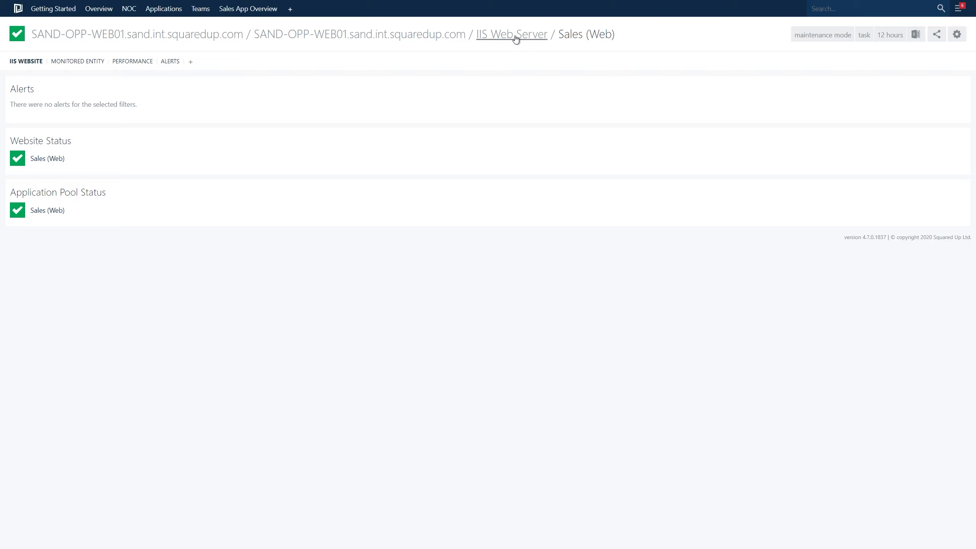
left_click(142, 40)
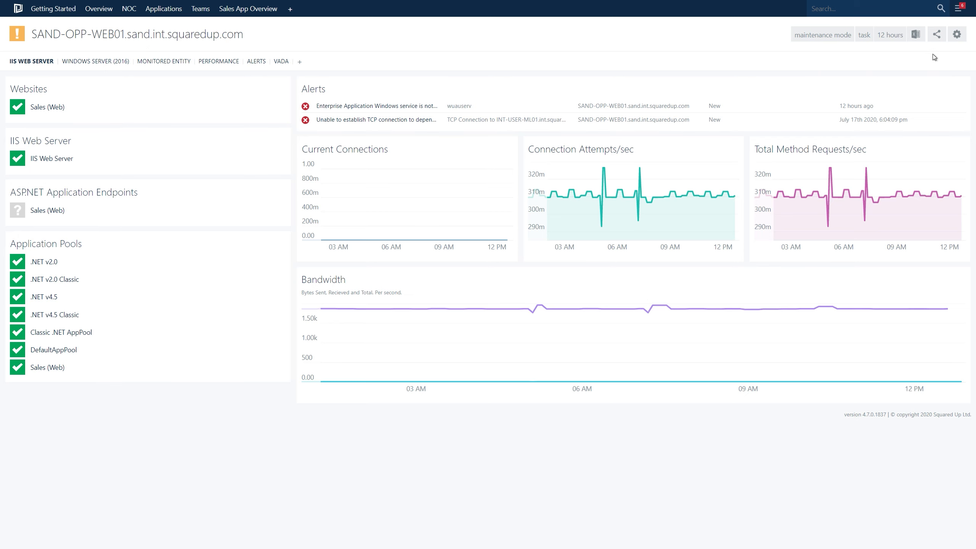
left_click(957, 38)
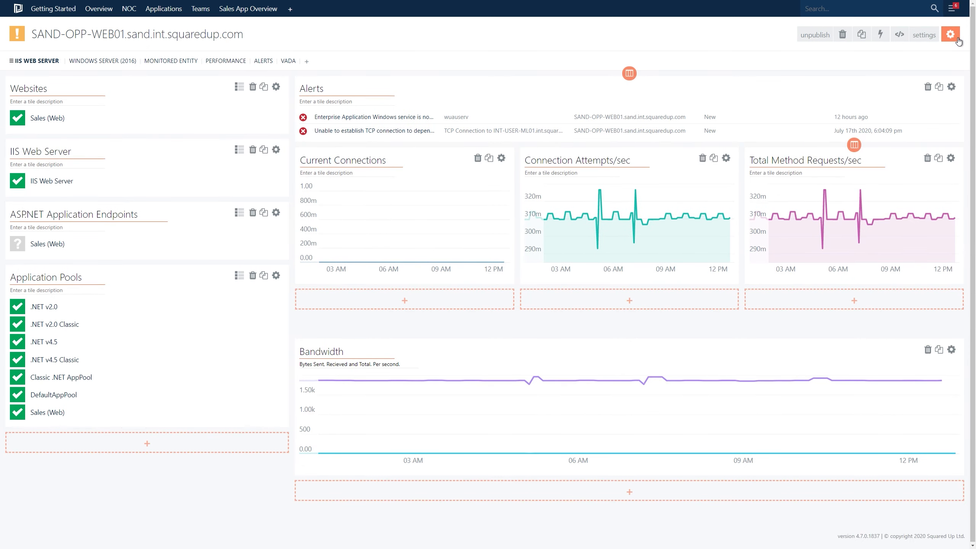
left_click(882, 39)
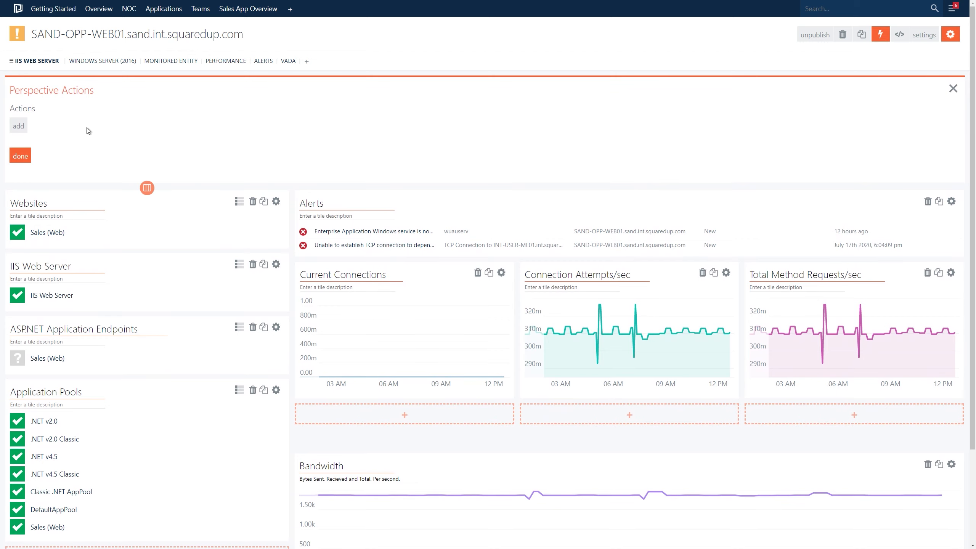
left_click(24, 130)
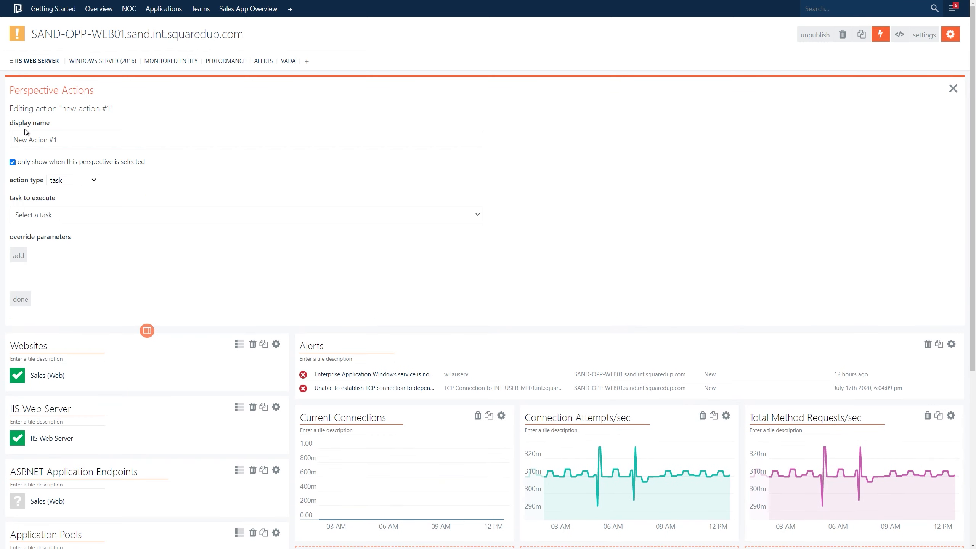
left_click(91, 180)
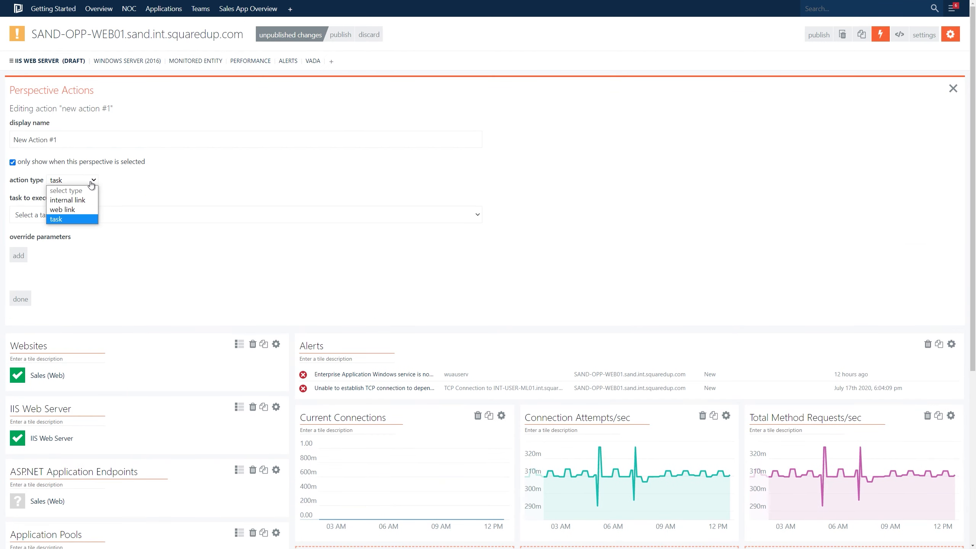
left_click(88, 199)
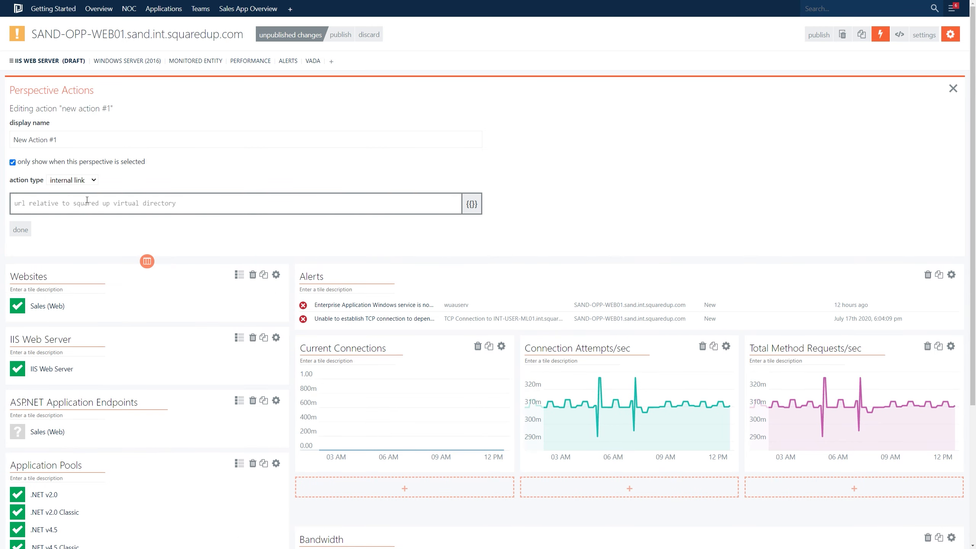
key("ctrl+v")
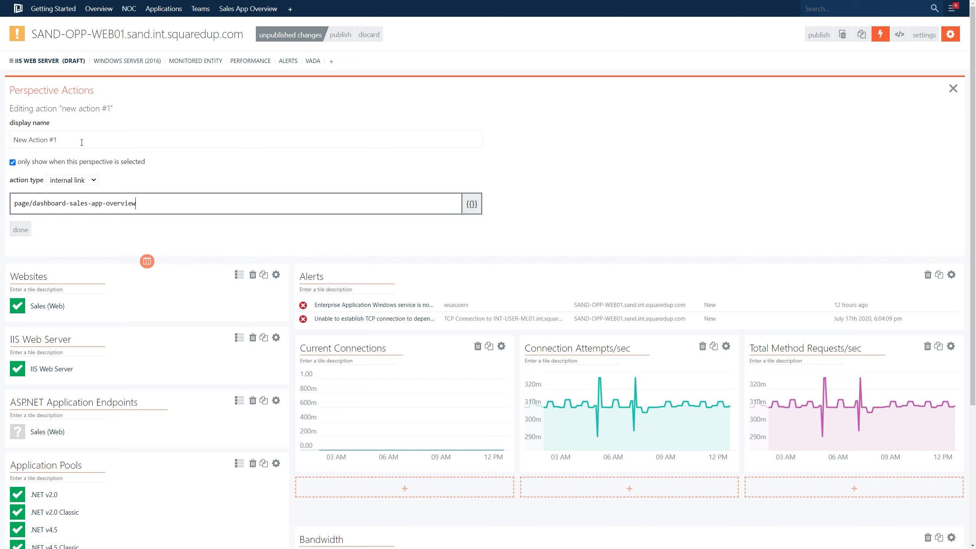
Set the internal link action's display name to "Sales App Overview" and finish editing the perspective's actions
left_click_drag(81, 139, 6, 146)
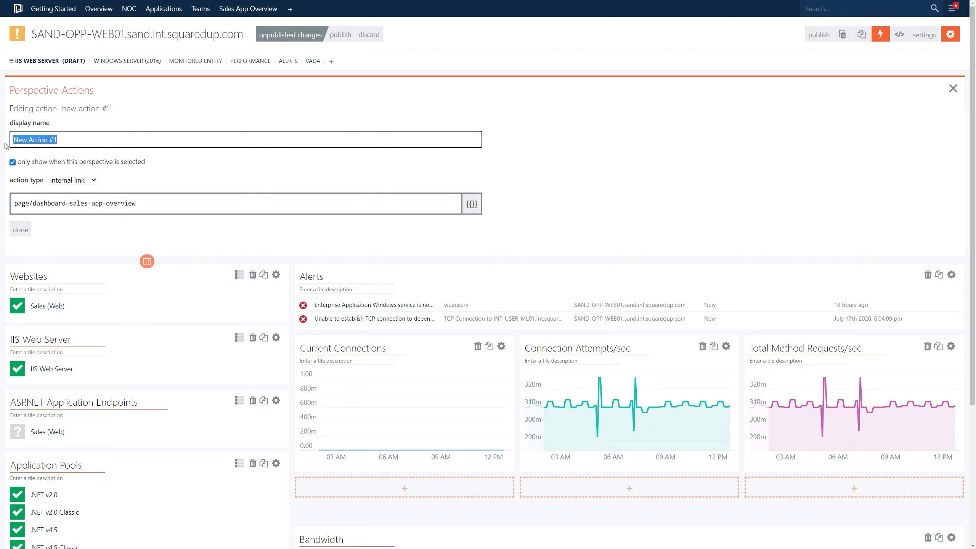
type("Sal")
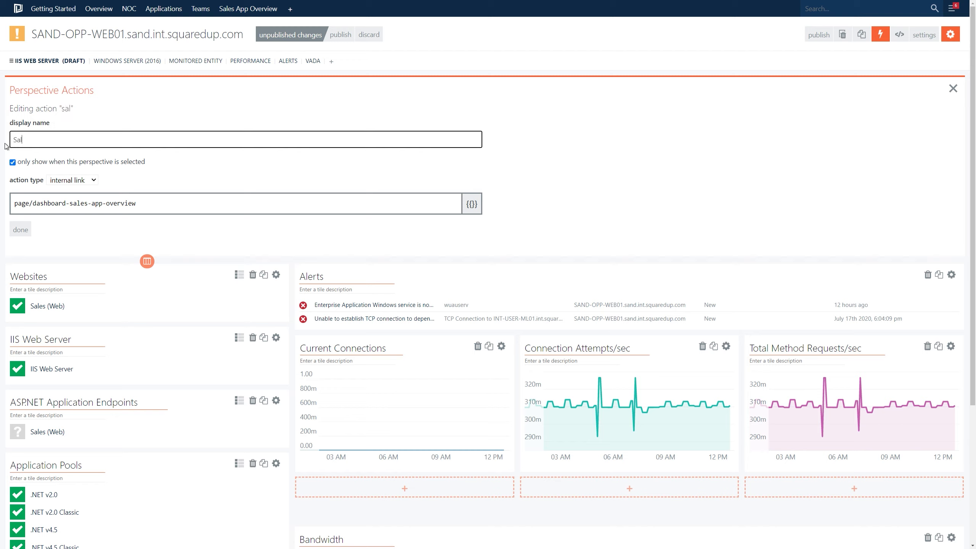
type("es App Overview")
left_click(22, 229)
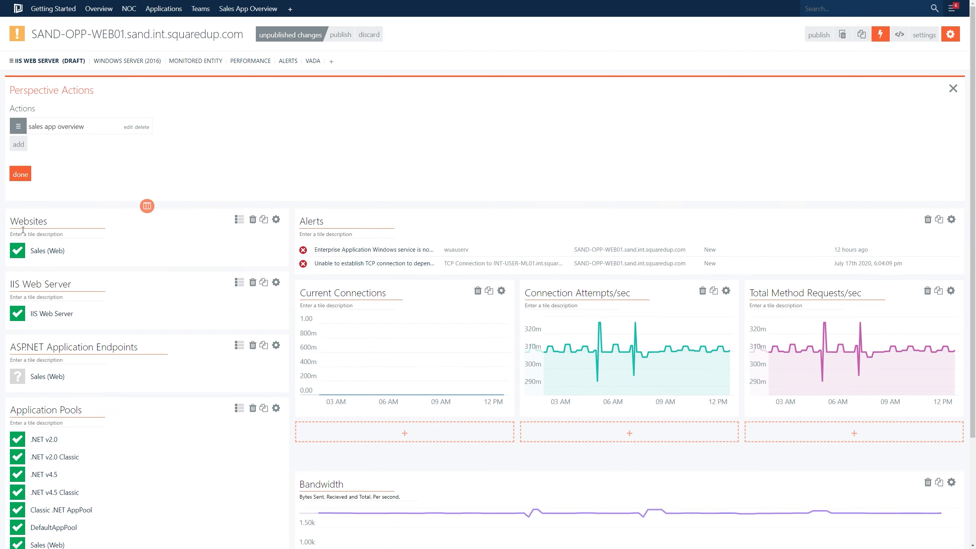
left_click(20, 175)
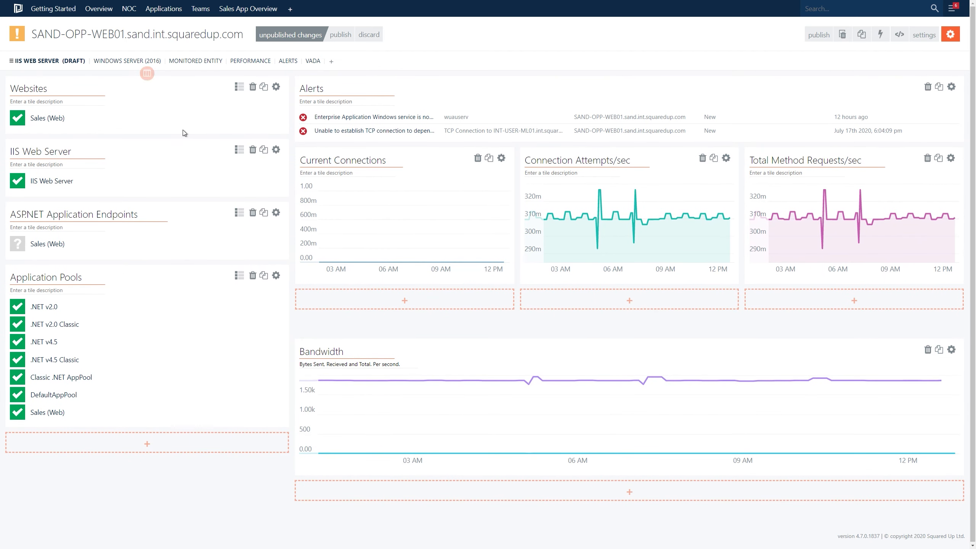
Publish the IIS Web Server perspective and follow its sales app overview link to the dashboard
left_click(343, 40)
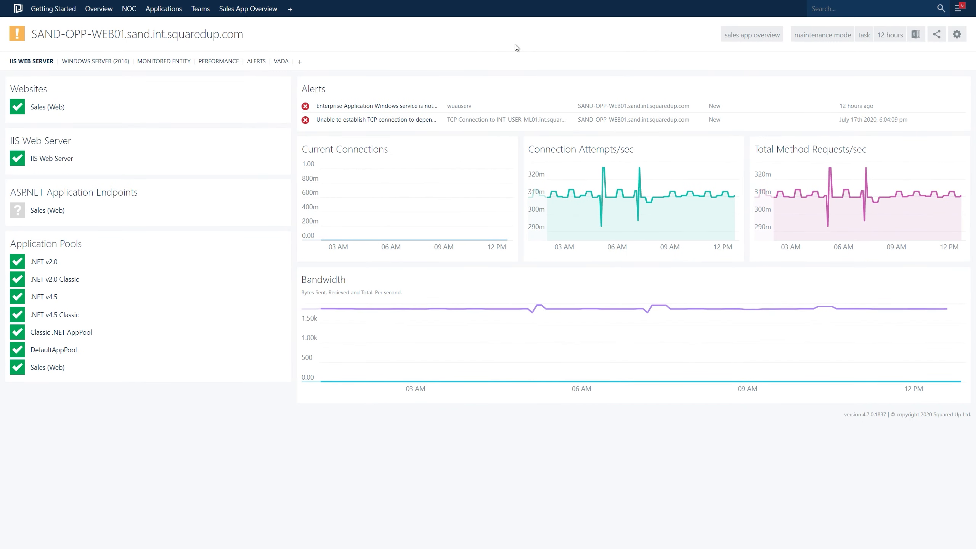
left_click(747, 39)
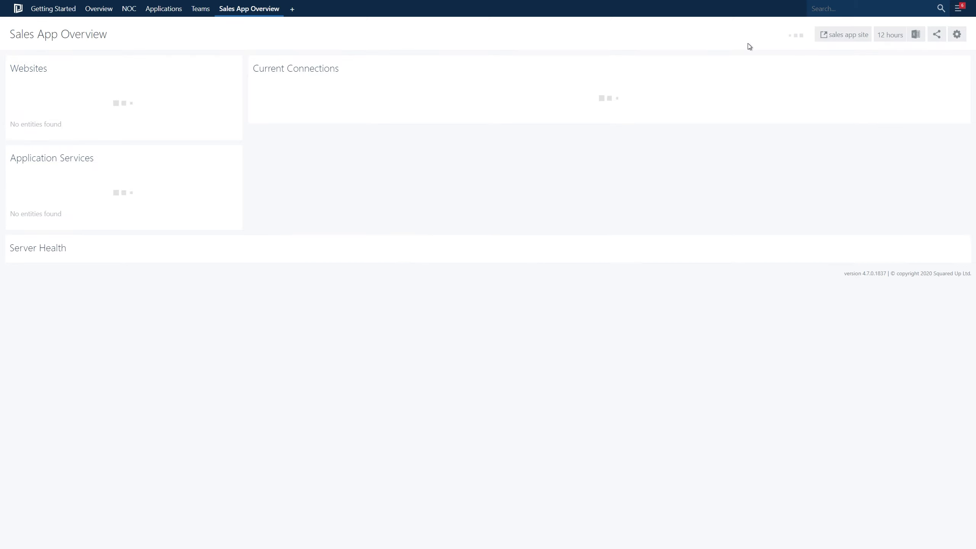